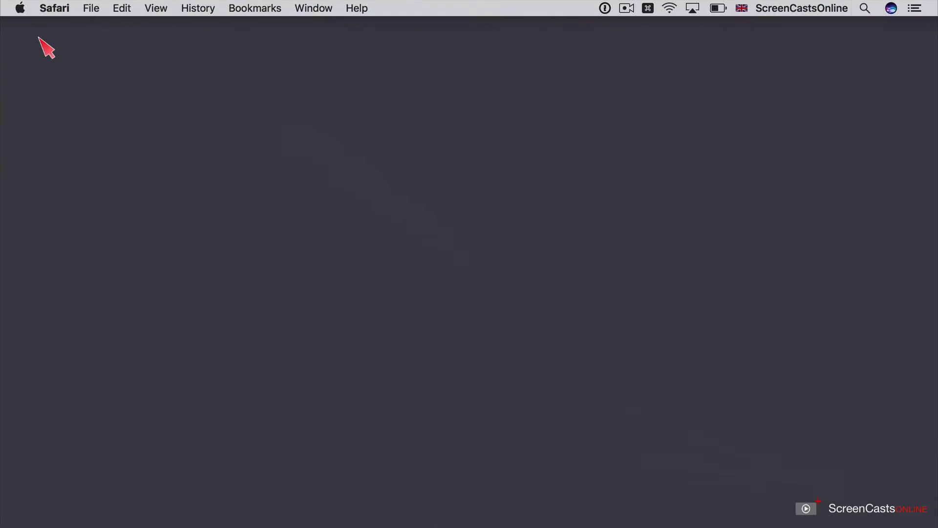
Switch to Safari and open the 'Duet Display, AstroPad & Bookpedia Preview' tutorial result.
{"action": "key", "text": "super+Tab"}
{"action": "key", "text": "super+Tab"}
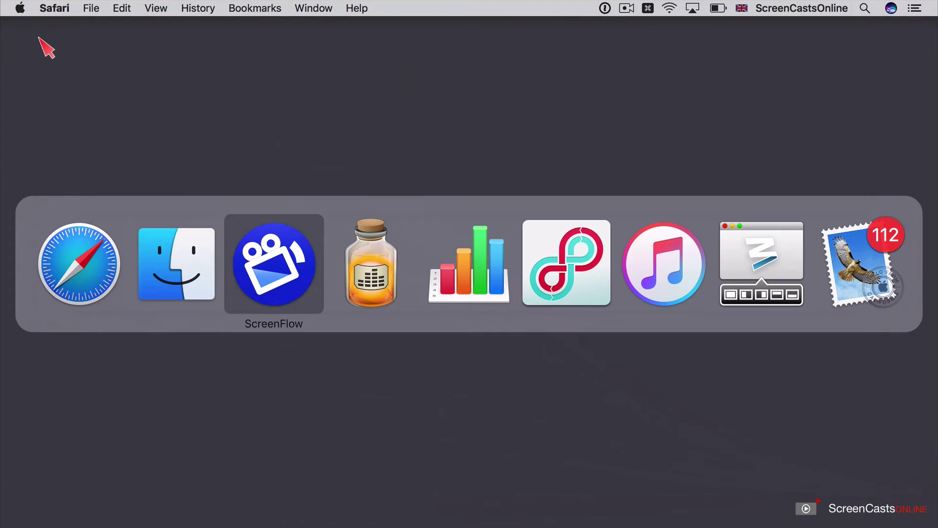
{"action": "key", "text": "super+Tab"}
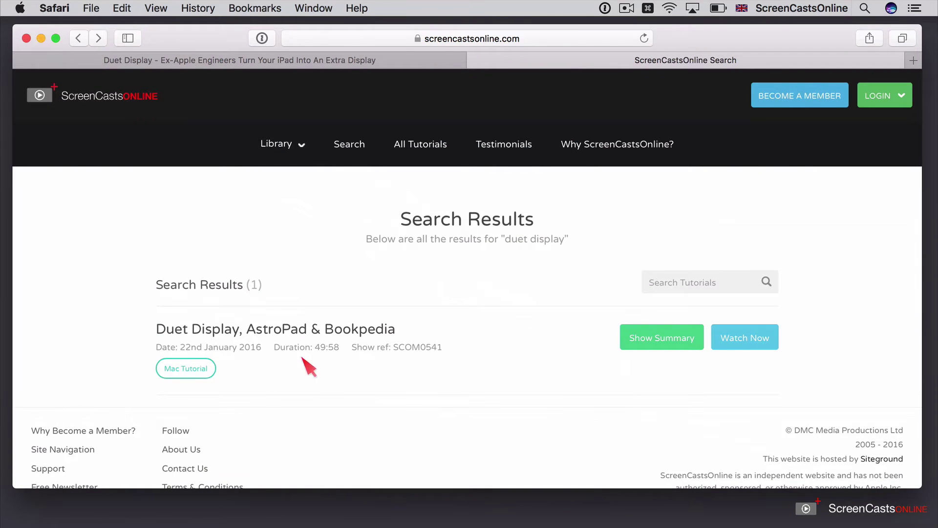
{"action": "left_click", "coordinate": [283, 334]}
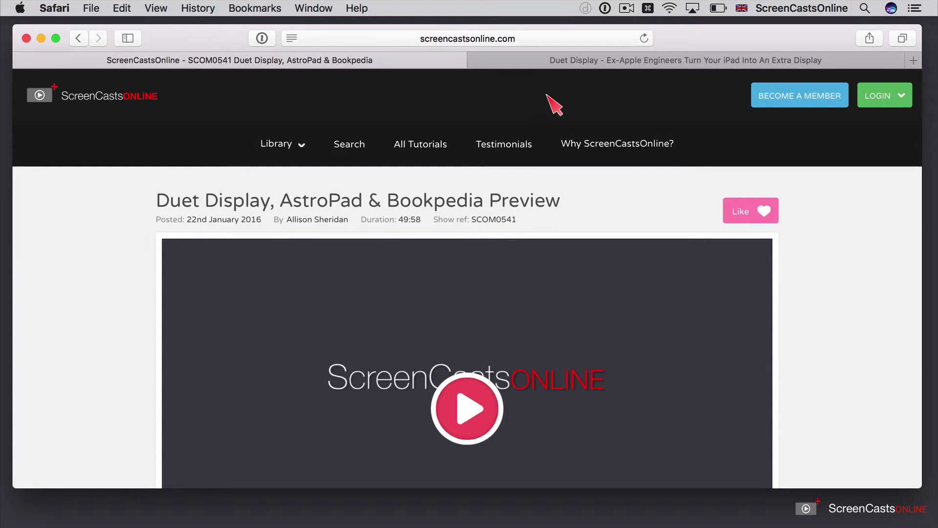
Bring up the duetdisplay.com tab, then minimize the Safari window.
{"action": "left_click", "coordinate": [595, 60]}
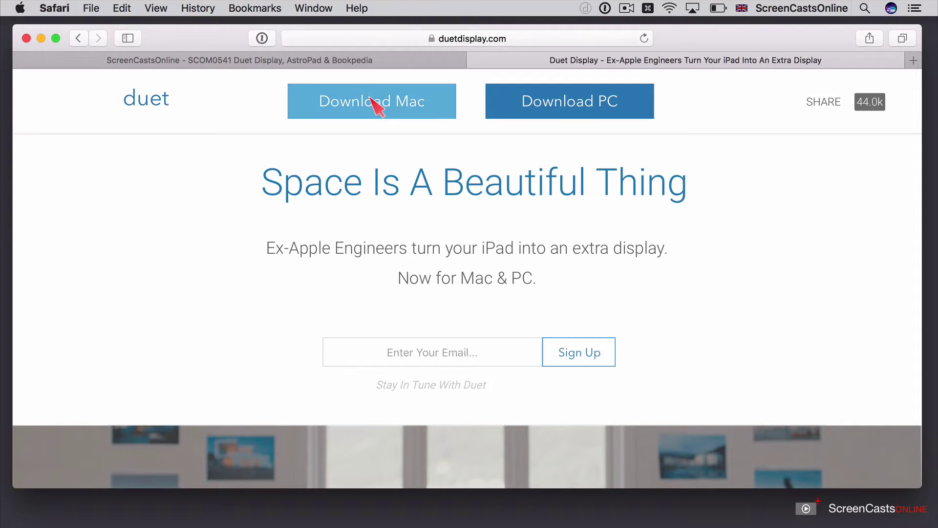
{"action": "left_click", "coordinate": [41, 38]}
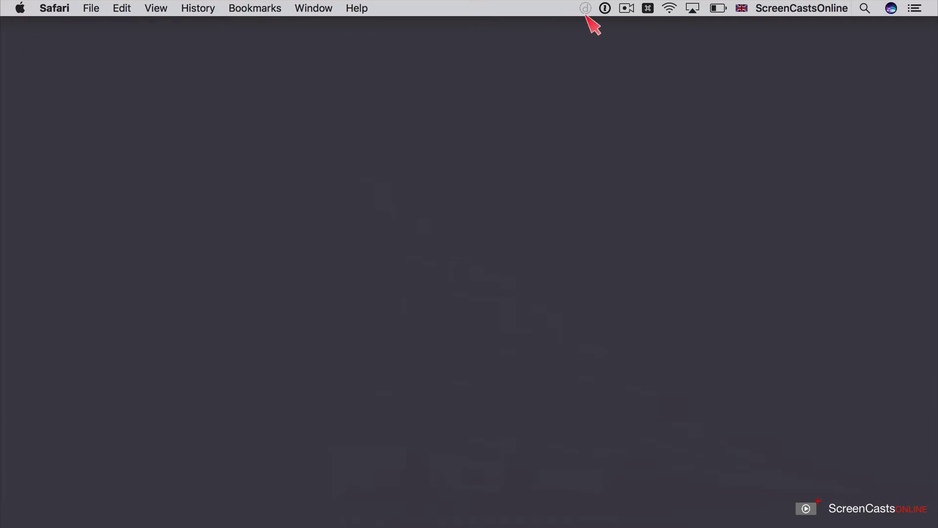
{"action": "left_click", "coordinate": [586, 7]}
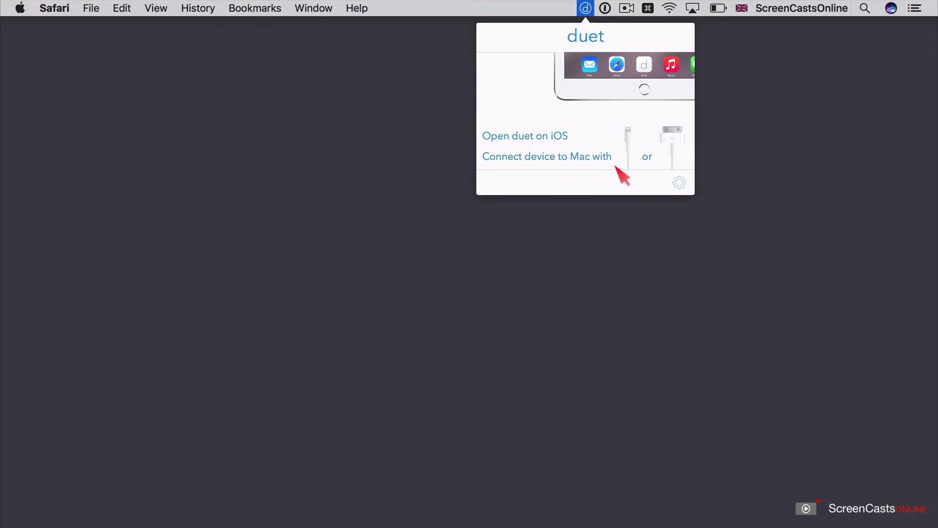
{"action": "left_click", "coordinate": [399, 138]}
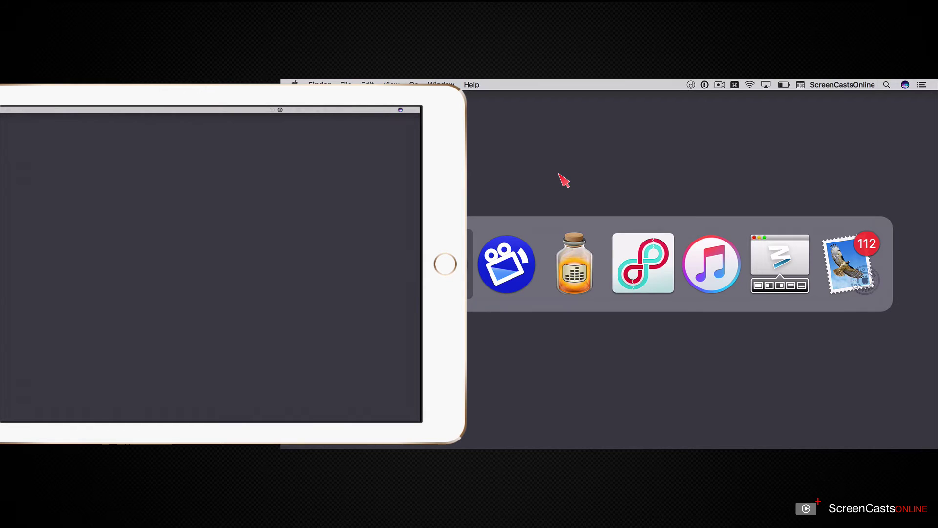
{"action": "key", "text": "super+Tab"}
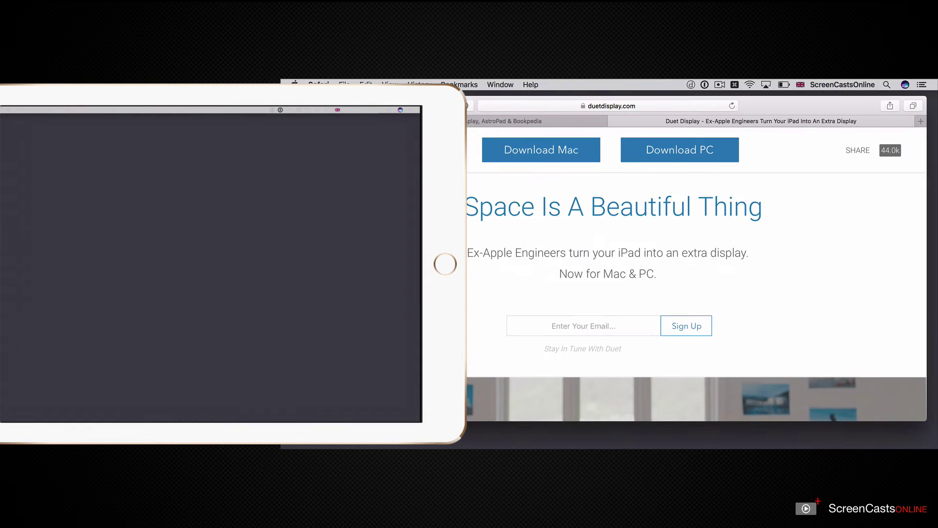
Restore the duetdisplay.com Safari window and drag it onto the iPad display.
{"action": "left_click_drag", "start_coordinate": [462, 104], "coordinate": [96, 138]}
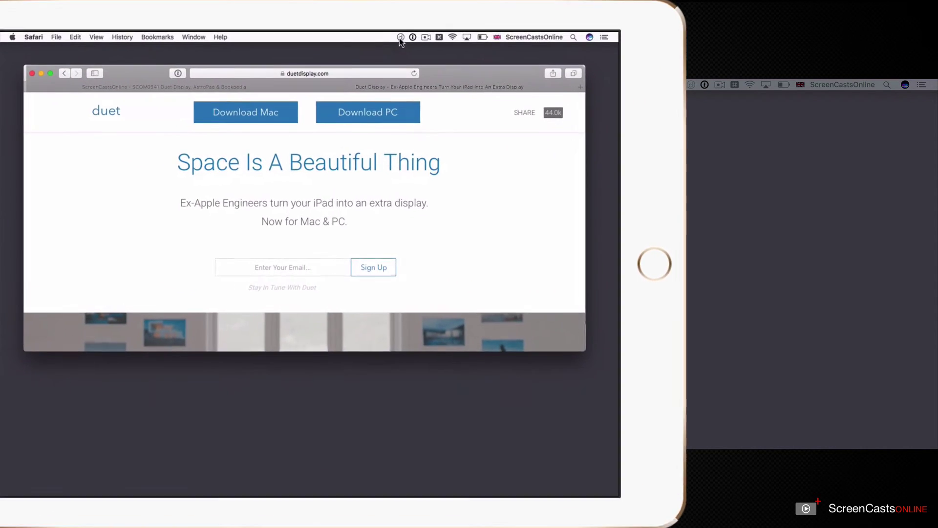
Enable Touchbar in the connected iPad's Duet settings menu.
{"action": "left_click", "coordinate": [445, 10]}
{"action": "mouse_move", "coordinate": [455, 33]}
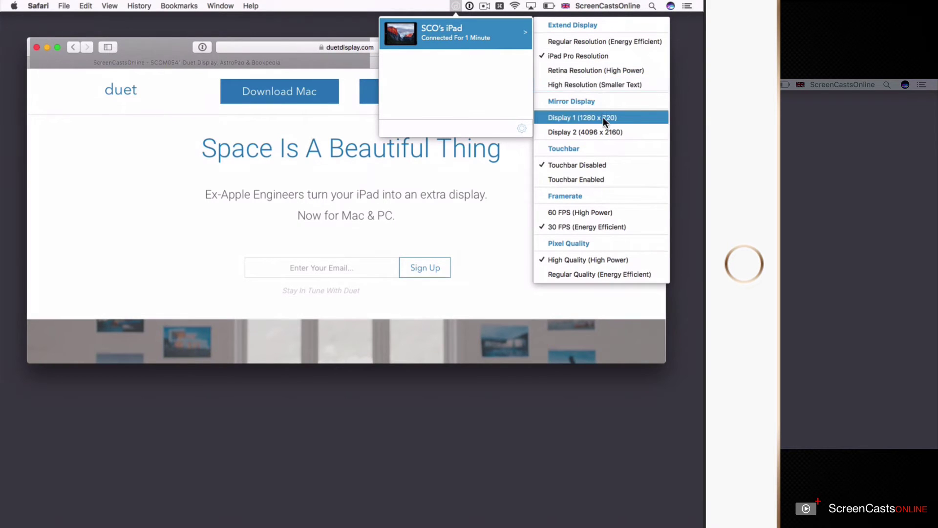
{"action": "left_click", "coordinate": [600, 178]}
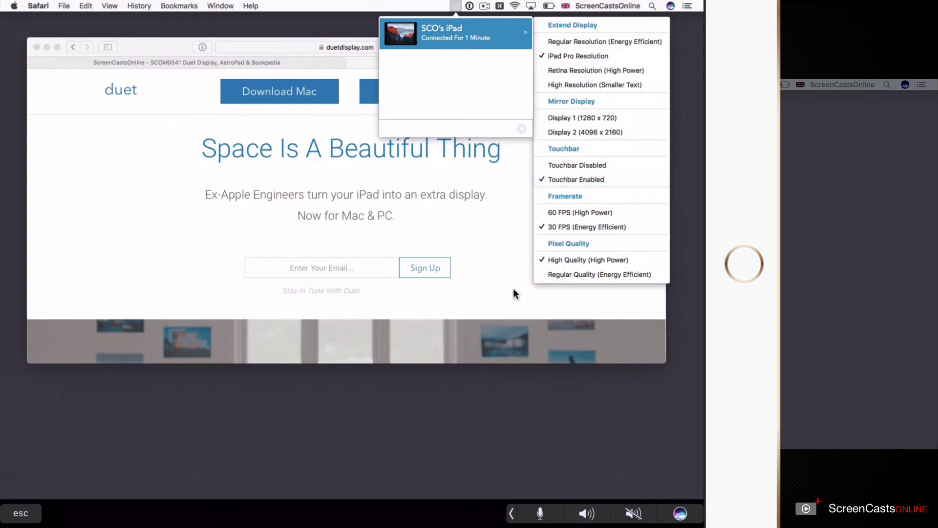
Dismiss the Duet settings menu by clicking the desktop.
{"action": "left_click", "coordinate": [499, 395]}
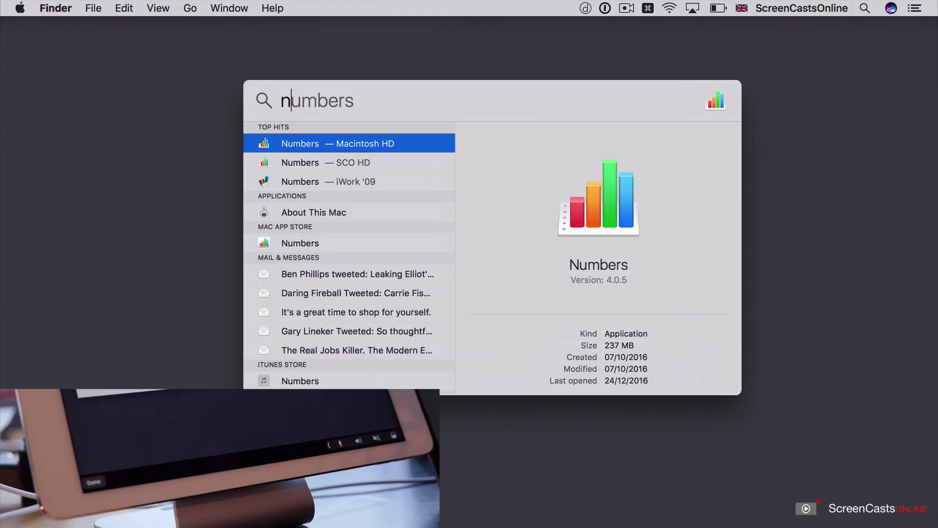
{"action": "type", "text": "umbers"}
Launch Numbers from the Spotlight results and choose New Document.
{"action": "key", "text": "Return"}
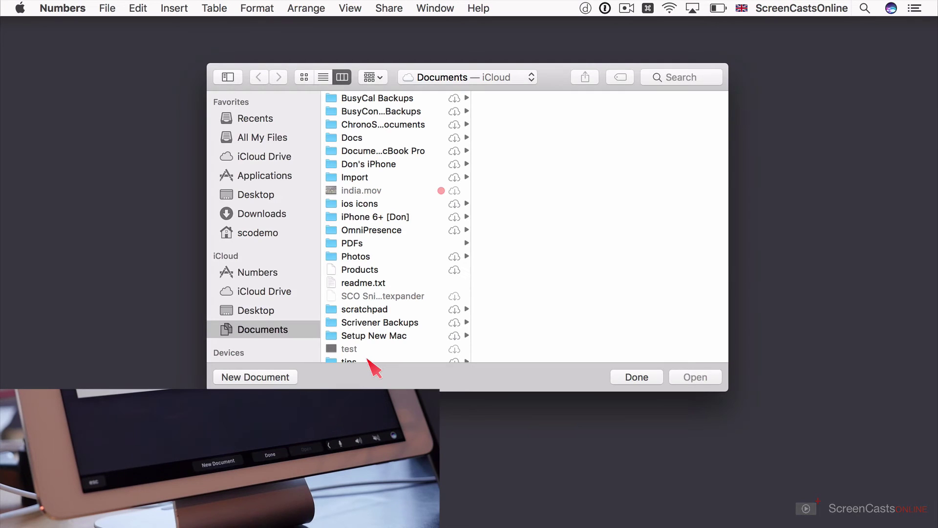
{"action": "left_click", "coordinate": [255, 377]}
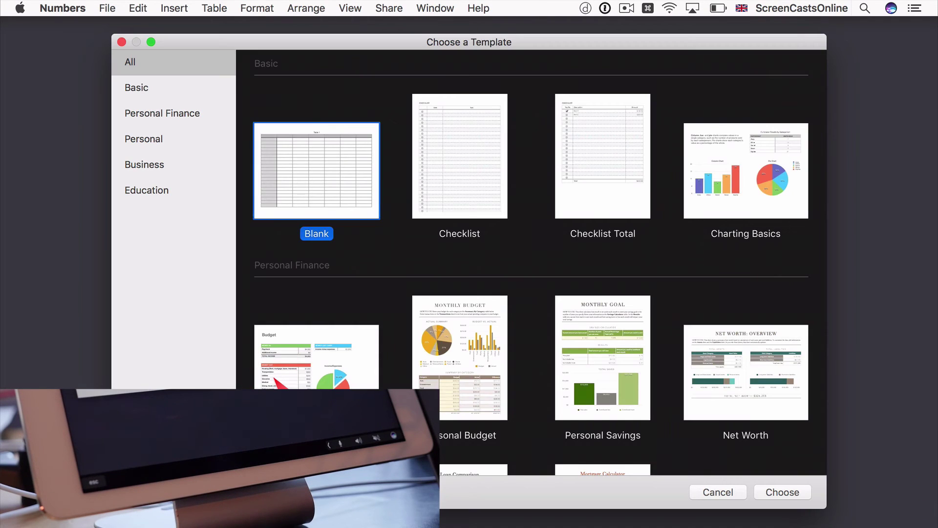
Pick the Blank template and create a spreadsheet from it.
{"action": "left_click", "coordinate": [323, 192]}
{"action": "left_click", "coordinate": [781, 491]}
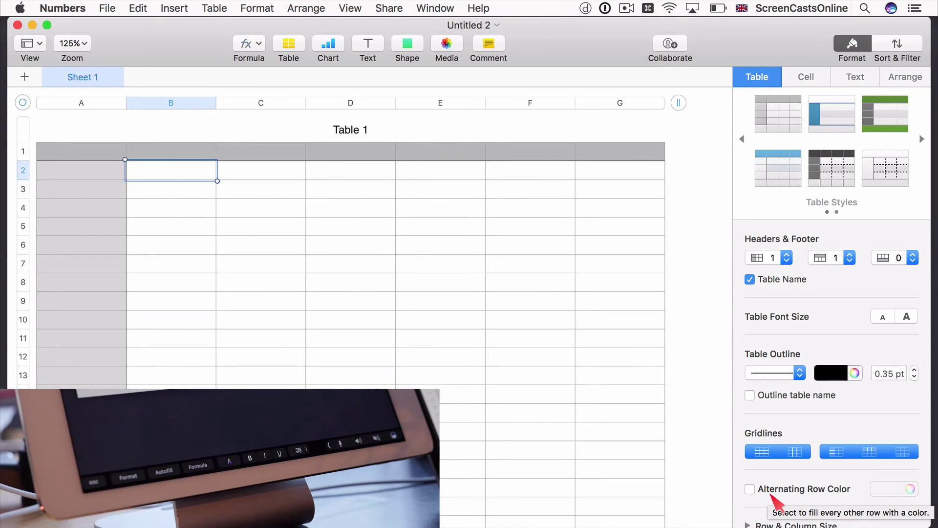